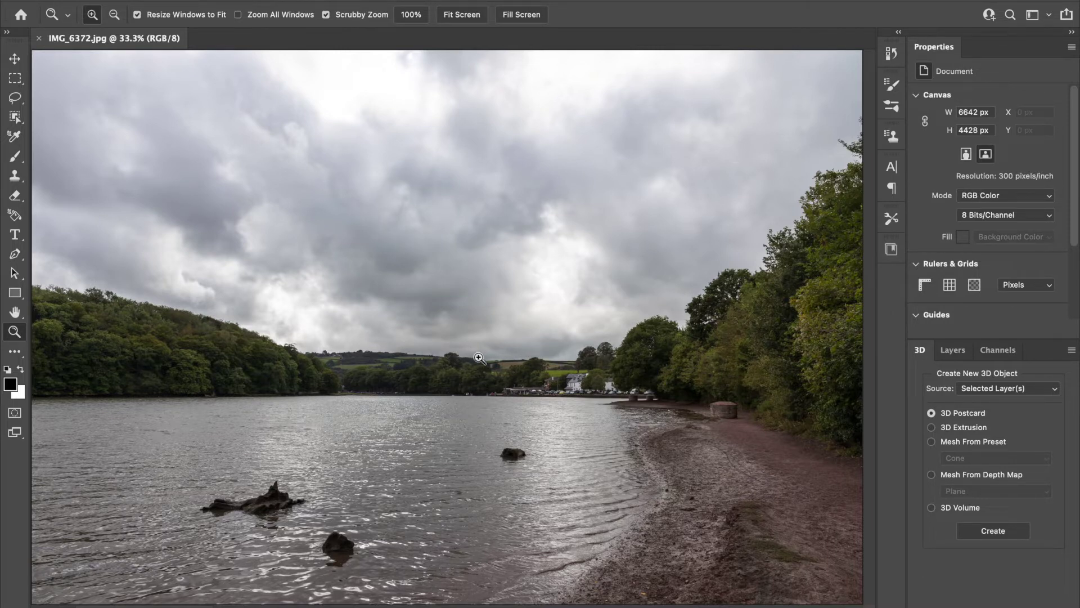
# Launch Edit > Sky Replacement on the river photo and expand the sky preset list.
pyautogui.click(147, 2)
pyautogui.click(175, 349)
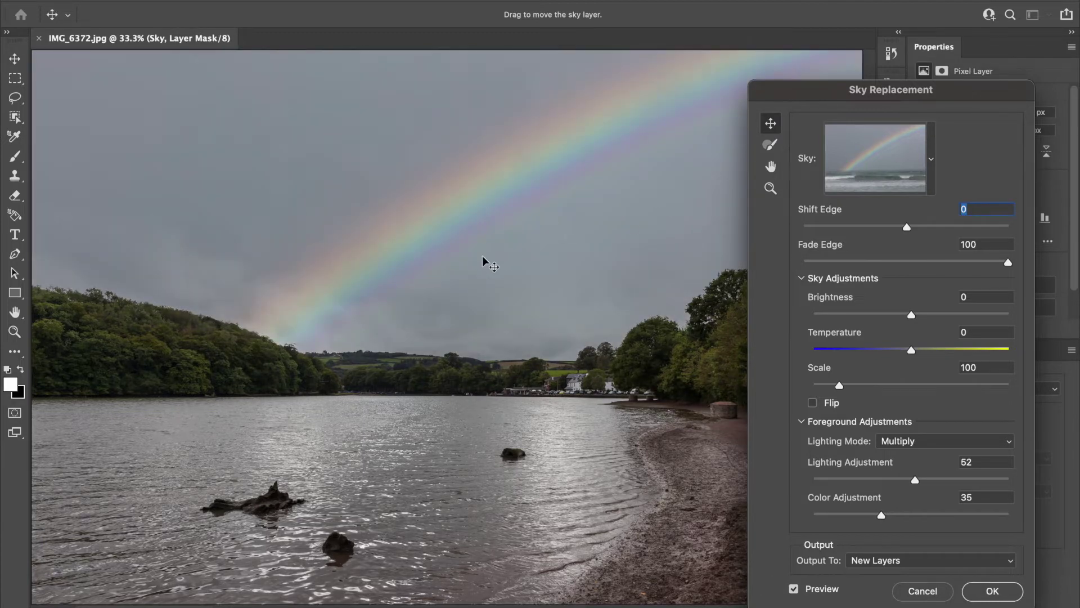
pyautogui.click(932, 159)
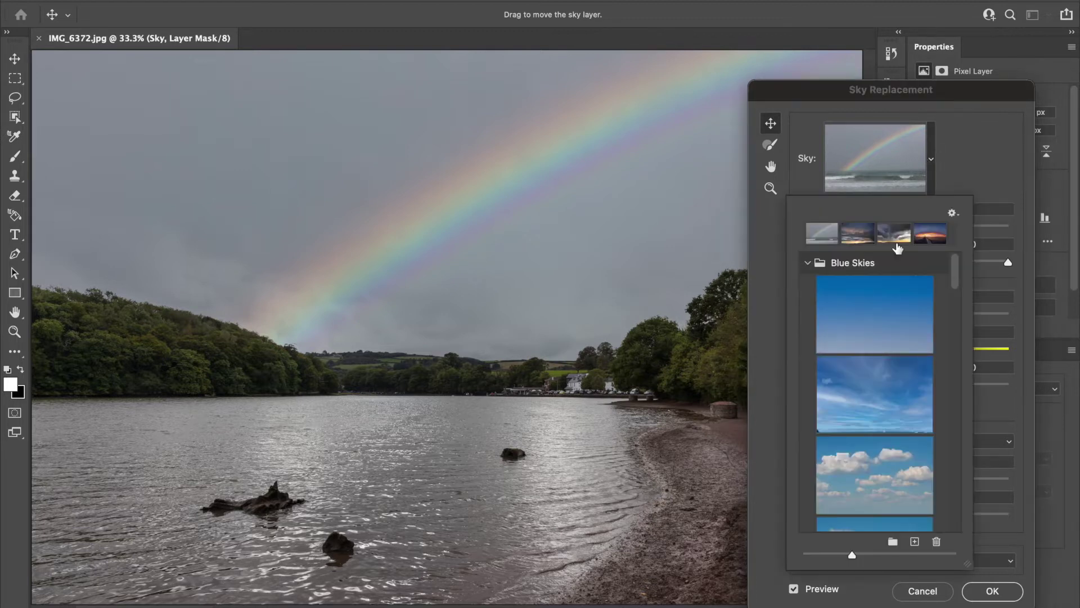
# Choose the Spectacular008 stormy sky with sunbeams from the Spectacular presets and close the picker.
pyautogui.scroll(-3, 874, 370)
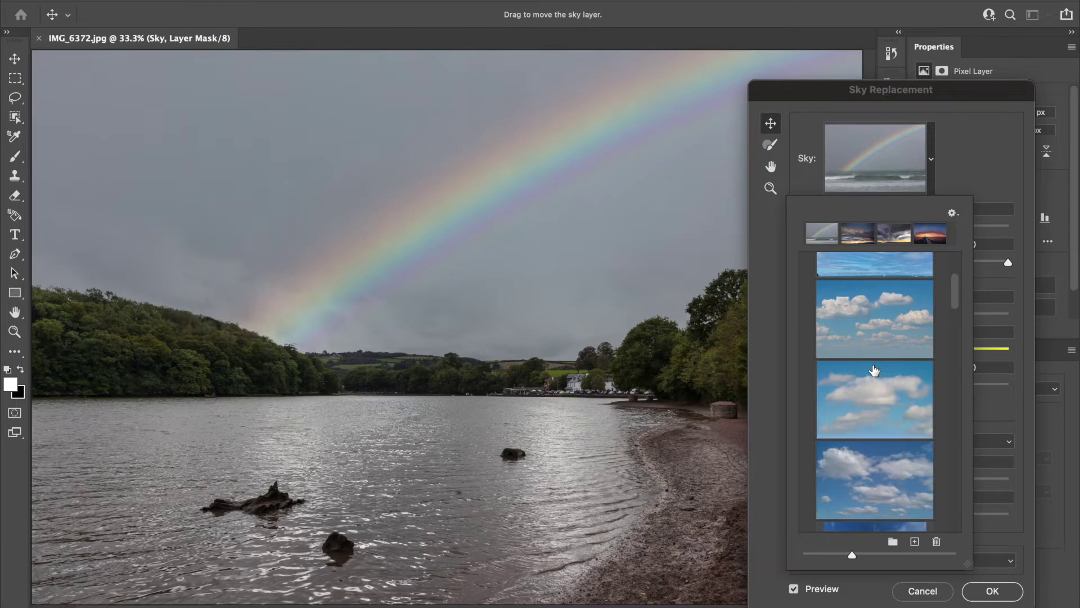
pyautogui.scroll(-8, 874, 370)
pyautogui.scroll(-5, 874, 370)
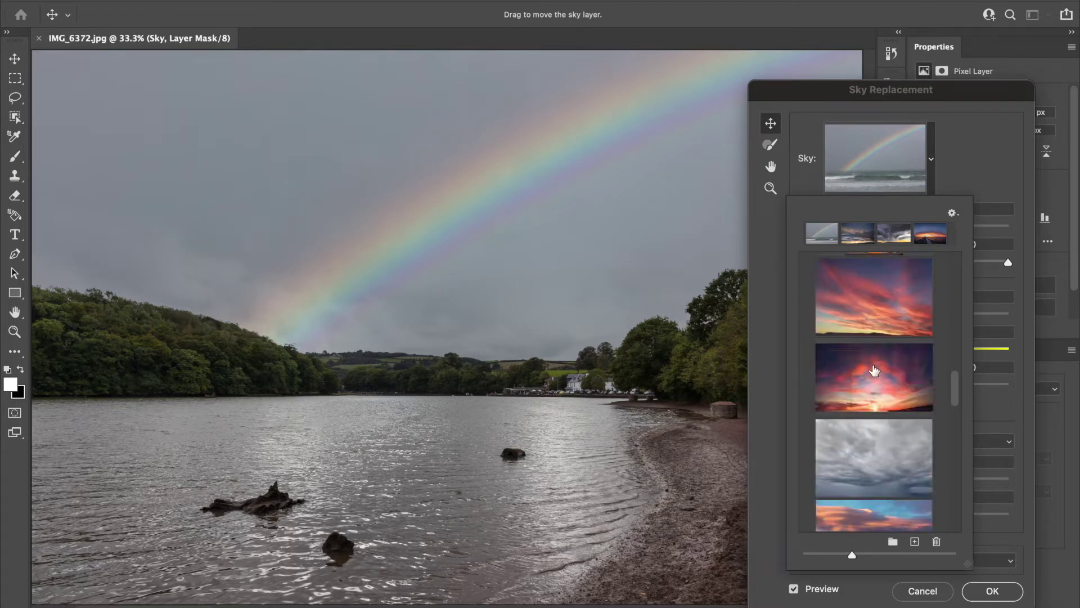
pyautogui.scroll(-5, 874, 370)
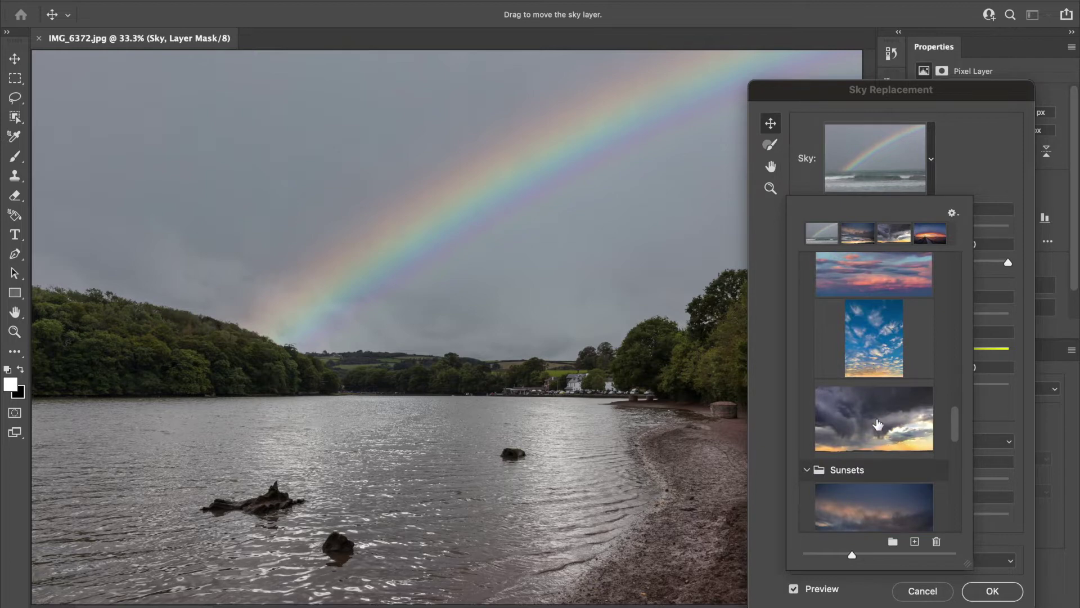
pyautogui.click(878, 423)
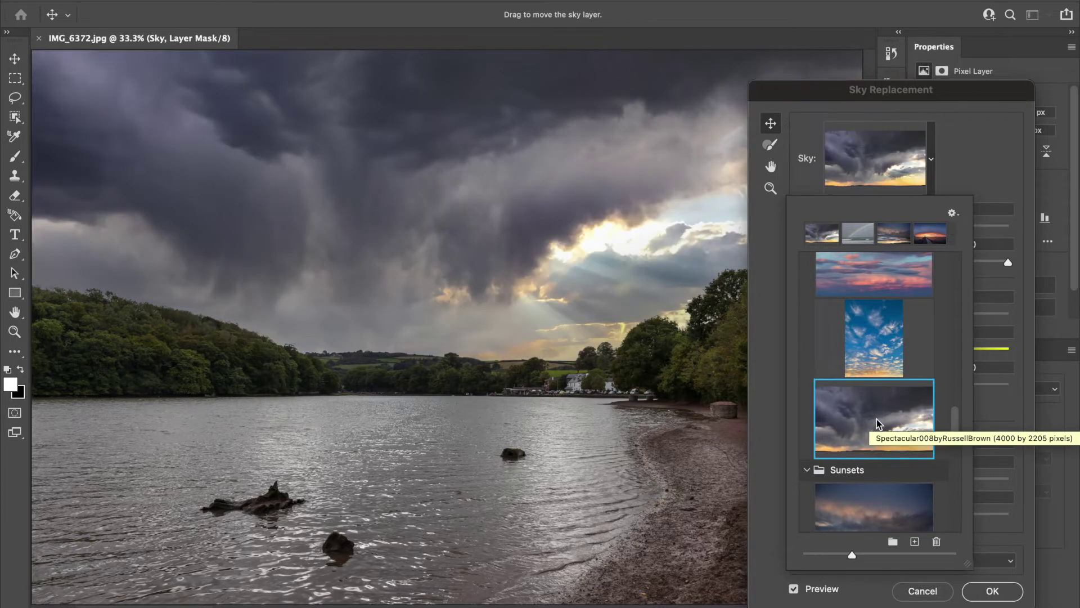
pyautogui.click(978, 156)
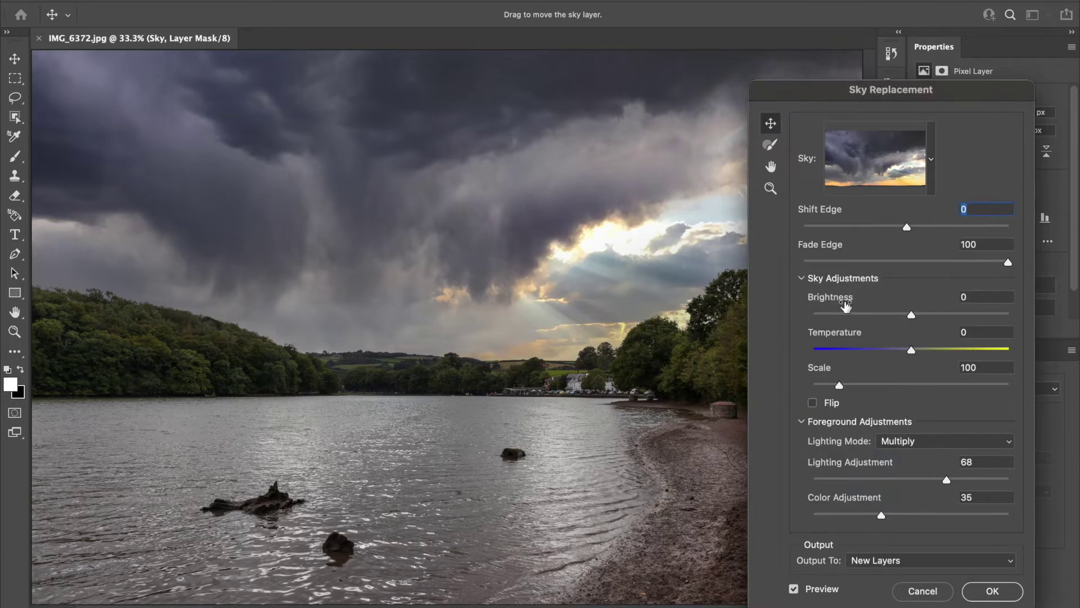
pyautogui.moveTo(910, 352); pyautogui.dragTo(870, 349)
pyautogui.moveTo(912, 313); pyautogui.dragTo(929, 315)
pyautogui.moveTo(869, 350); pyautogui.dragTo(943, 346)
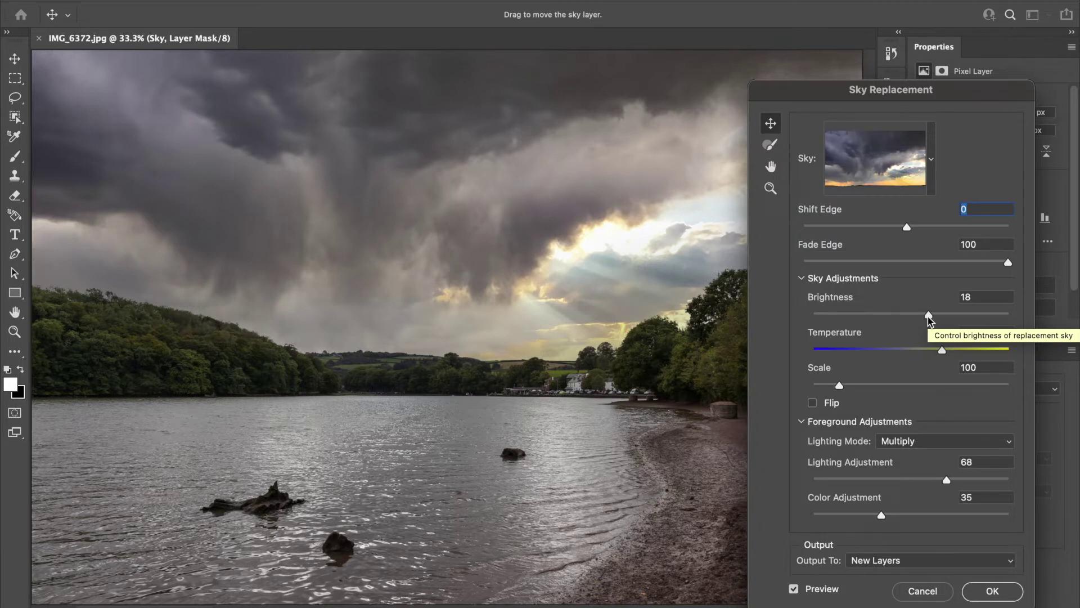
pyautogui.moveTo(927, 351); pyautogui.dragTo(910, 355)
pyautogui.moveTo(927, 316); pyautogui.dragTo(912, 321)
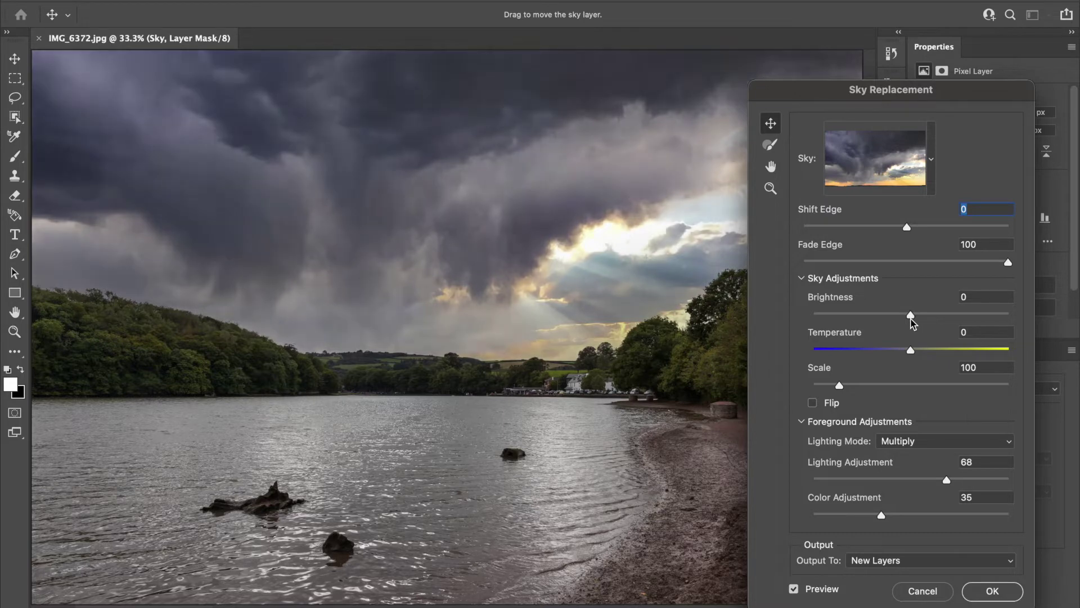
# Pick the pink-and-orange sunset preset, cool its Temperature slightly, and confirm the replacement.
pyautogui.click(932, 163)
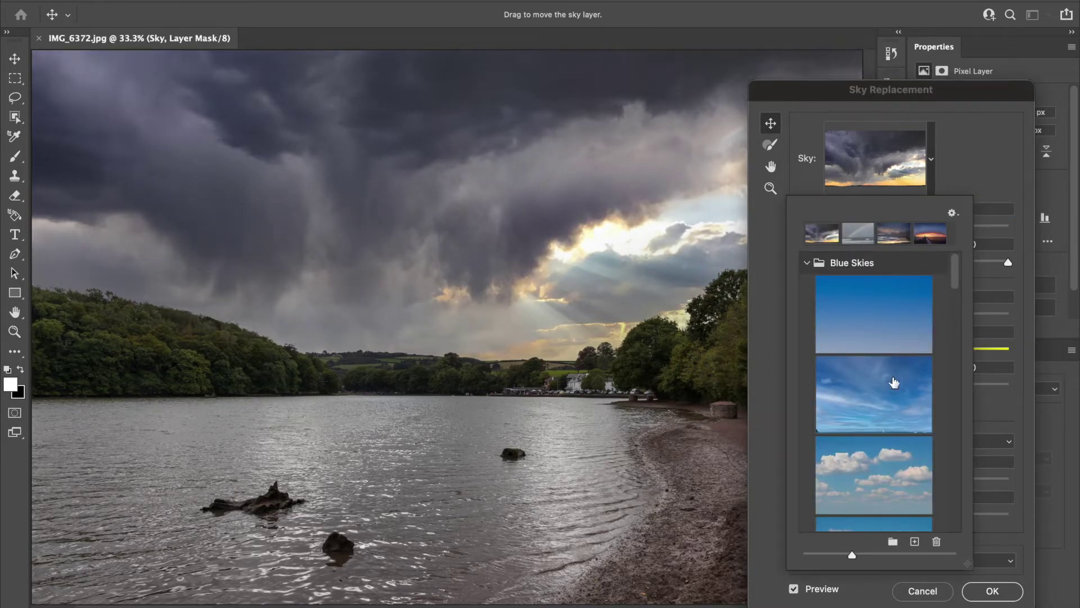
pyautogui.scroll(-15, 894, 382)
pyautogui.click(882, 284)
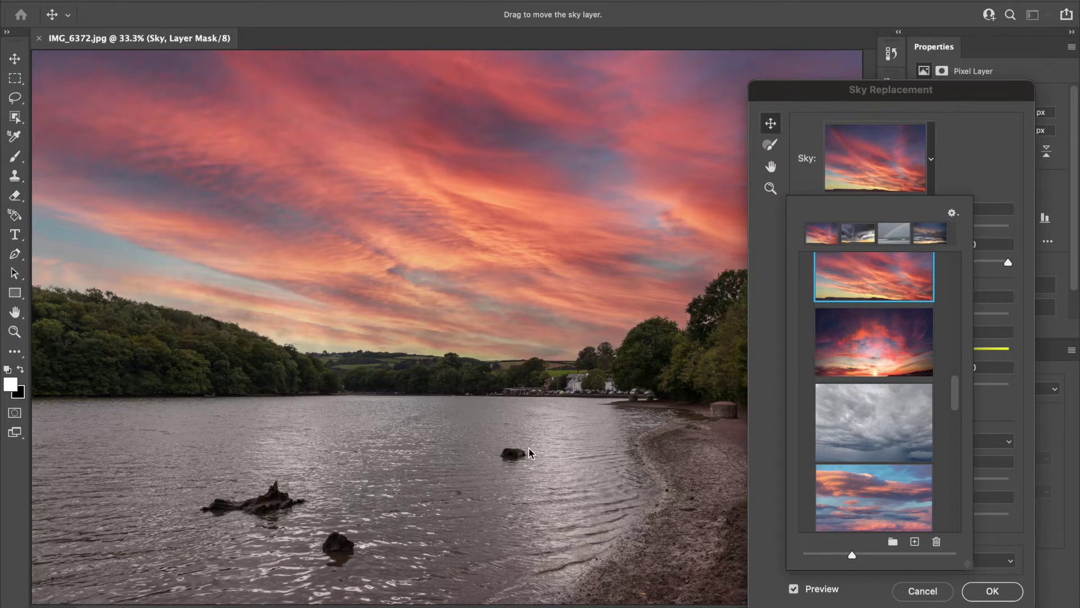
pyautogui.click(972, 175)
pyautogui.moveTo(912, 354)
pyautogui.mouseDown()
pyautogui.moveTo(890, 353)
pyautogui.moveTo(979, 355)
pyautogui.moveTo(914, 356)
pyautogui.mouseUp()
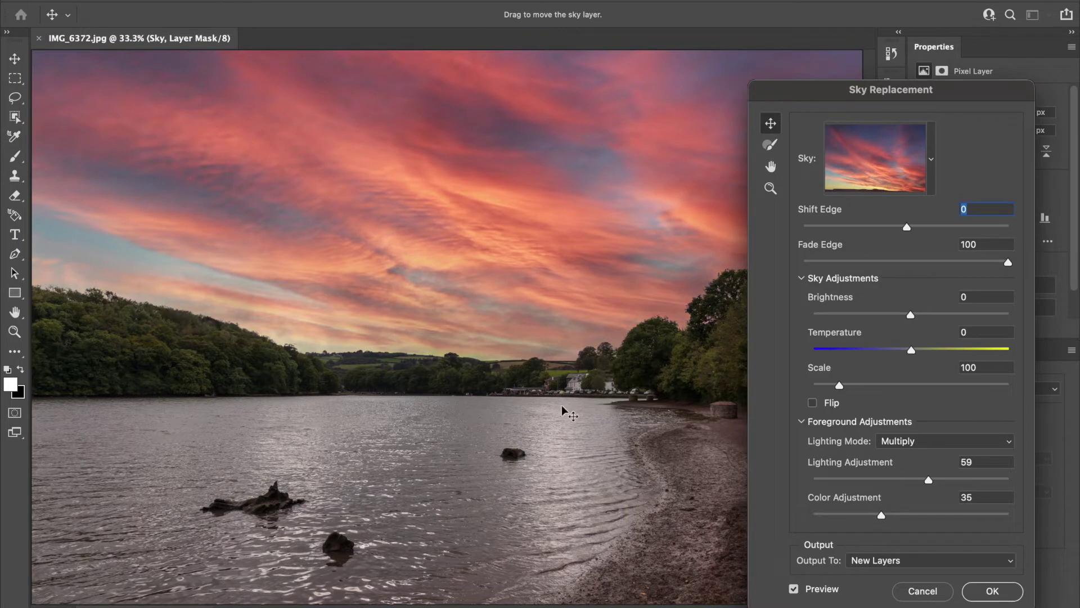
pyautogui.click(992, 590)
# Zoom in to 200% on the right-hand treetops along the horizon.
pyautogui.click(461, 371)
pyautogui.click(744, 293)
pyautogui.click(744, 293)
pyautogui.click(745, 293)
pyautogui.click(784, 296)
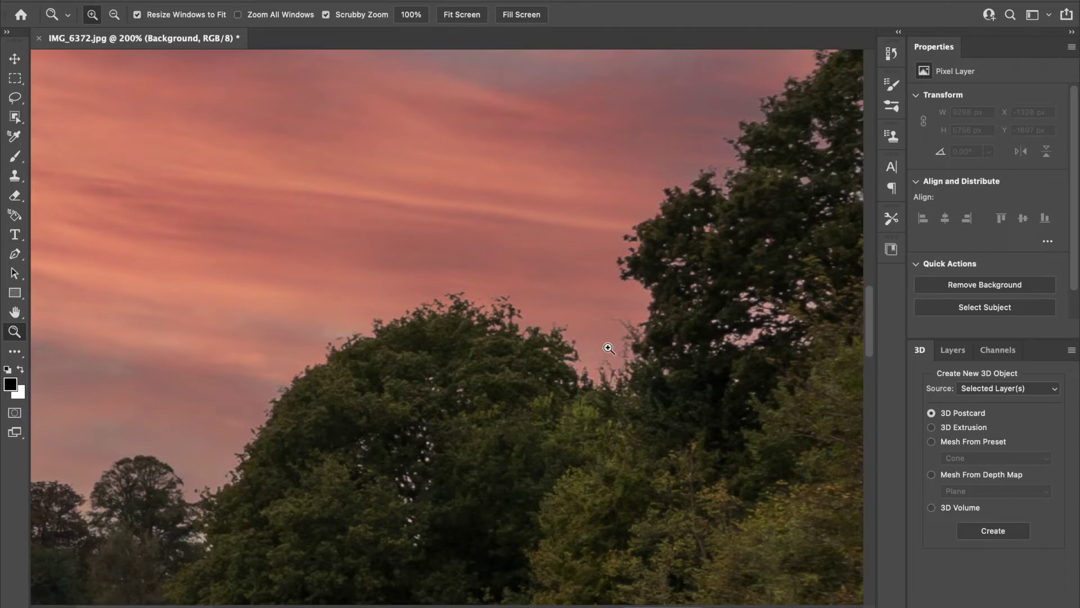
# Pan across the treeline to check the sunset sky's blending, then fit the image on screen.
pyautogui.hscroll(-5, 475, 354)
pyautogui.rightClick(395, 470)
pyautogui.click(429, 415)
pyautogui.hscroll(-5, 376, 437)
pyautogui.scroll(-5, 376, 436)
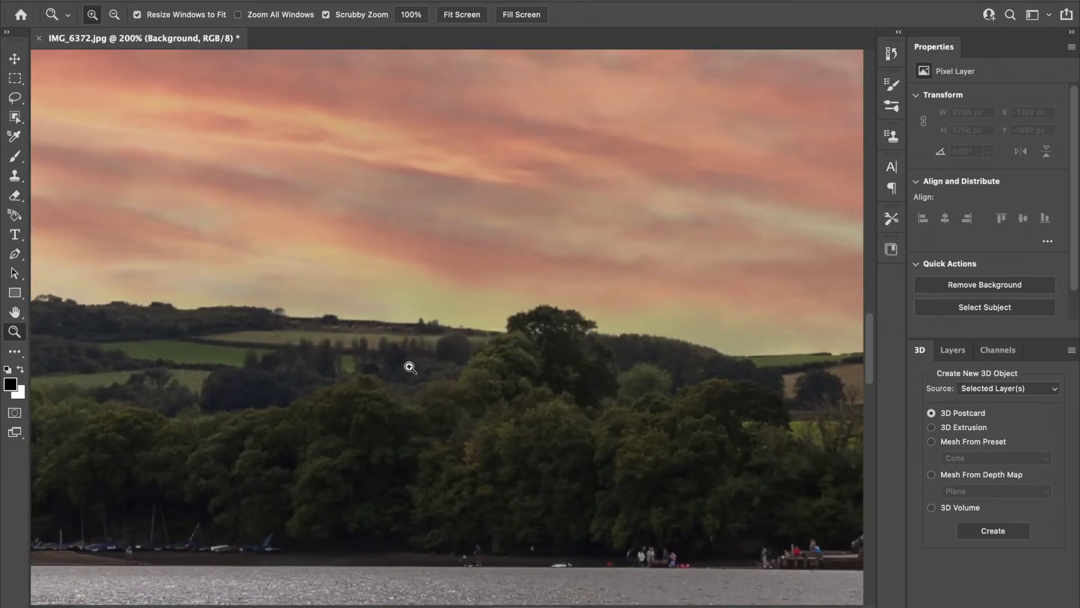
pyautogui.hscroll(-5, 356, 325)
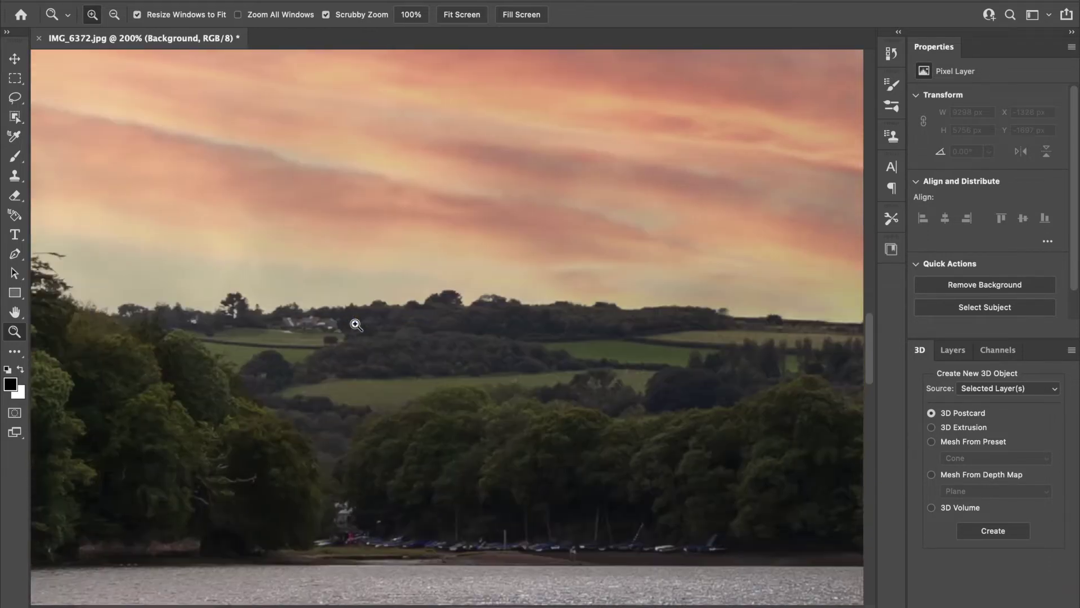
pyautogui.hscroll(-10, 356, 325)
pyautogui.scroll(5, 356, 325)
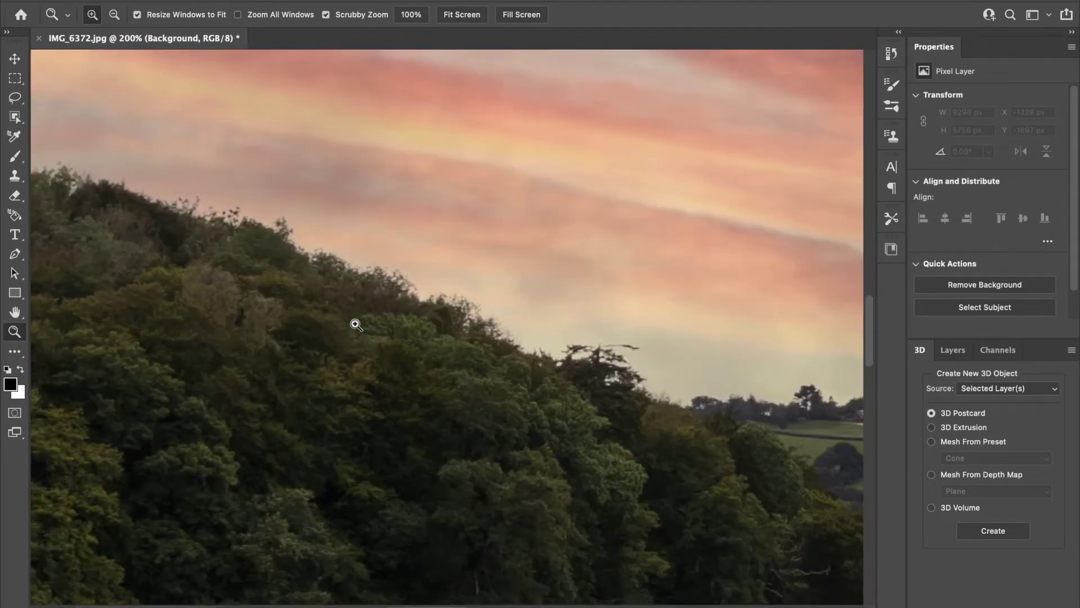
pyautogui.scroll(5, 356, 325)
pyautogui.hscroll(-2, 356, 325)
pyautogui.scroll(-4, 356, 324)
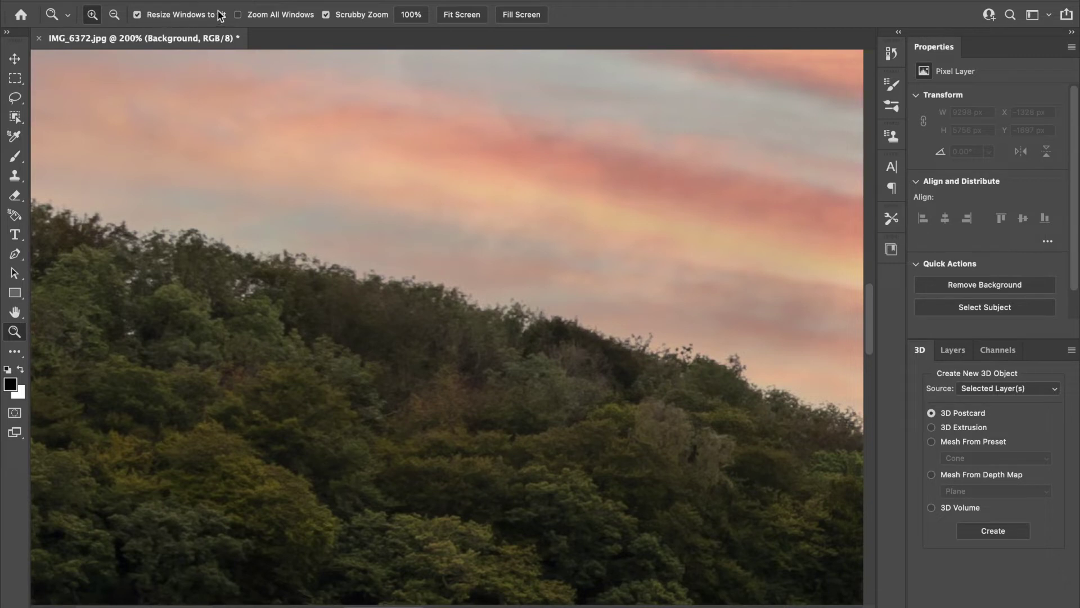
pyautogui.click(452, 14)
# Close the river photo without saving and open IMG_6652.jpg from Photoshop's recent files.
pyautogui.press('super+w')
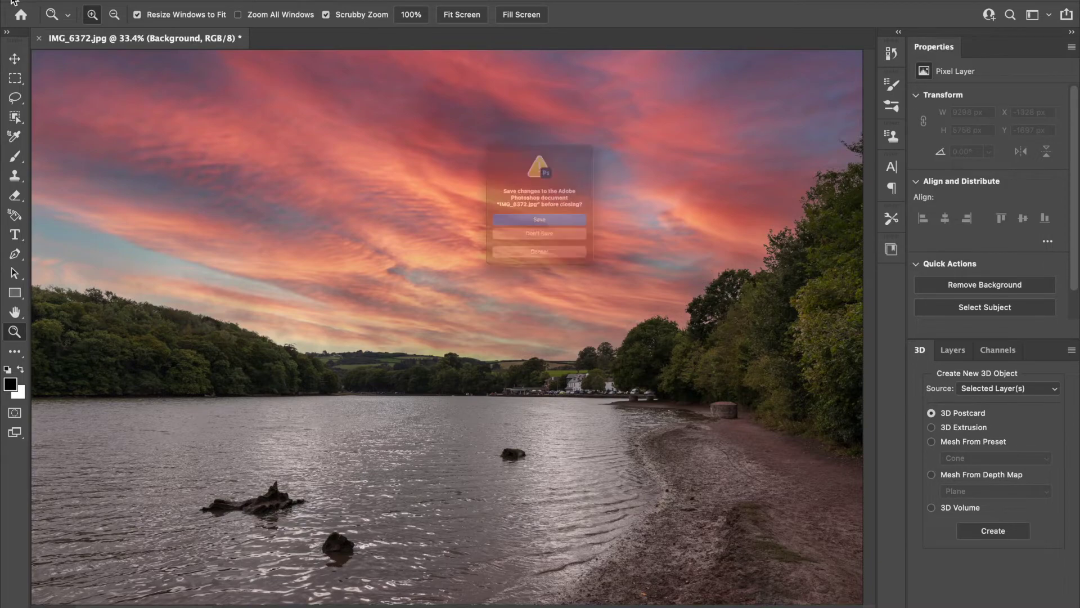
pyautogui.click(558, 257)
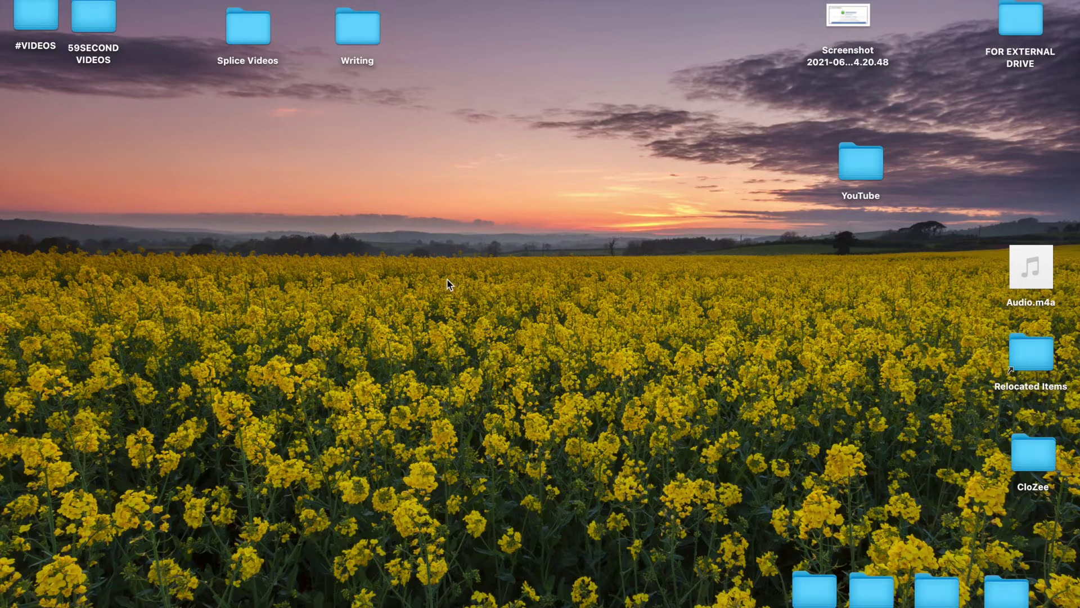
pyautogui.click(693, 598)
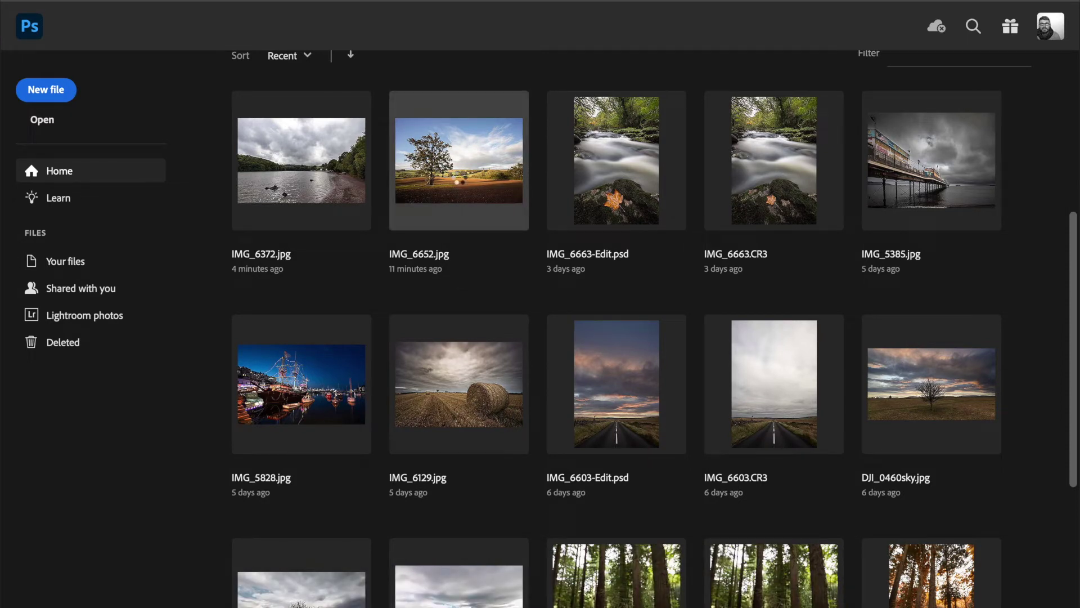
pyautogui.click(458, 179)
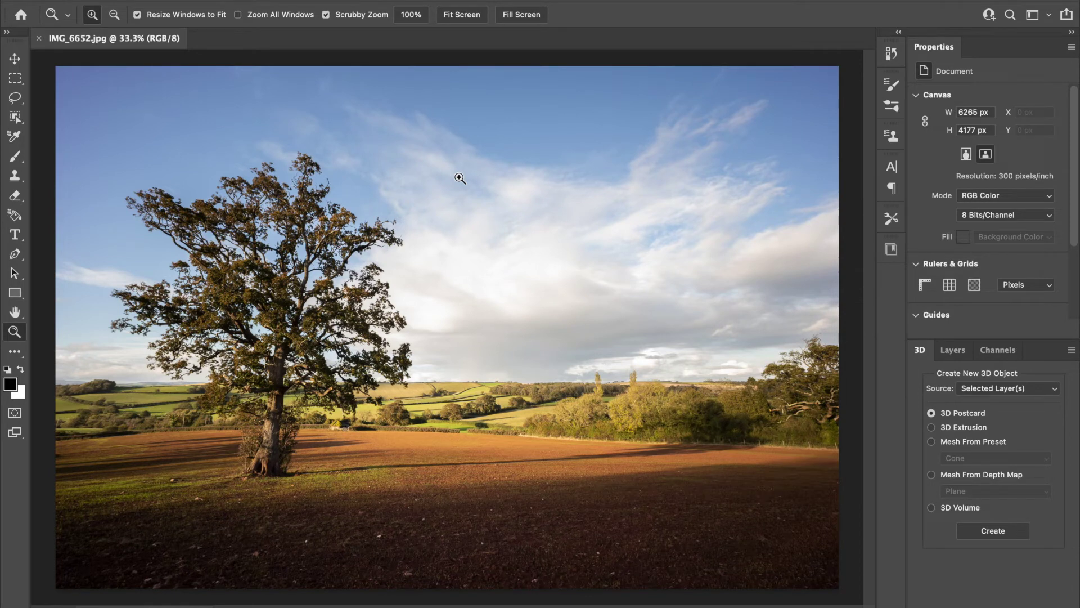
# Start Sky Replacement on the lone-tree photo, move its dialog left, and show the sky presets.
pyautogui.click(153, 0)
pyautogui.click(207, 349)
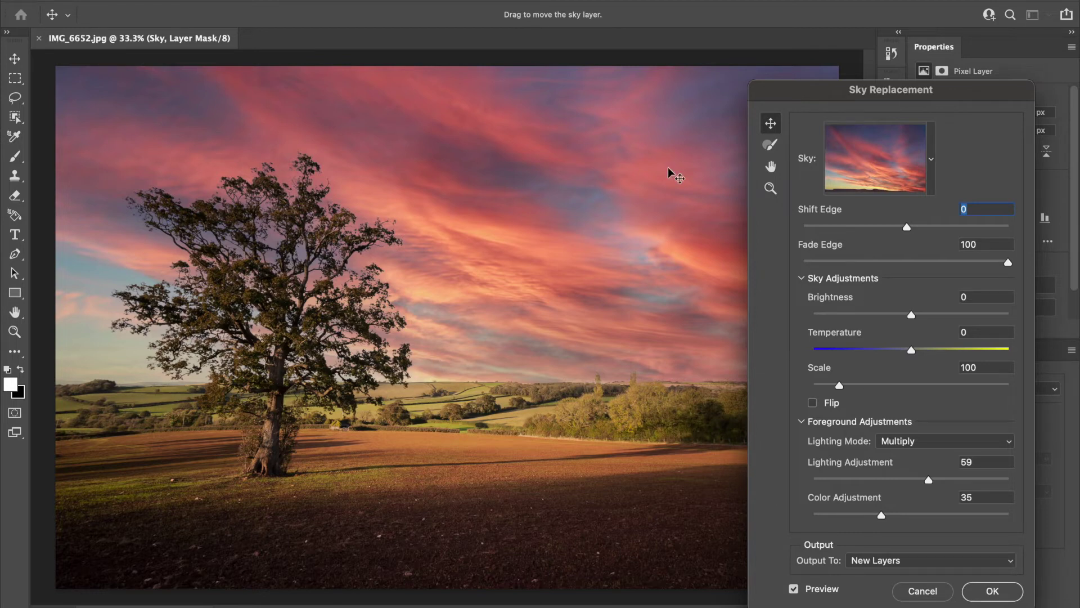
pyautogui.moveTo(769, 97); pyautogui.dragTo(579, 85)
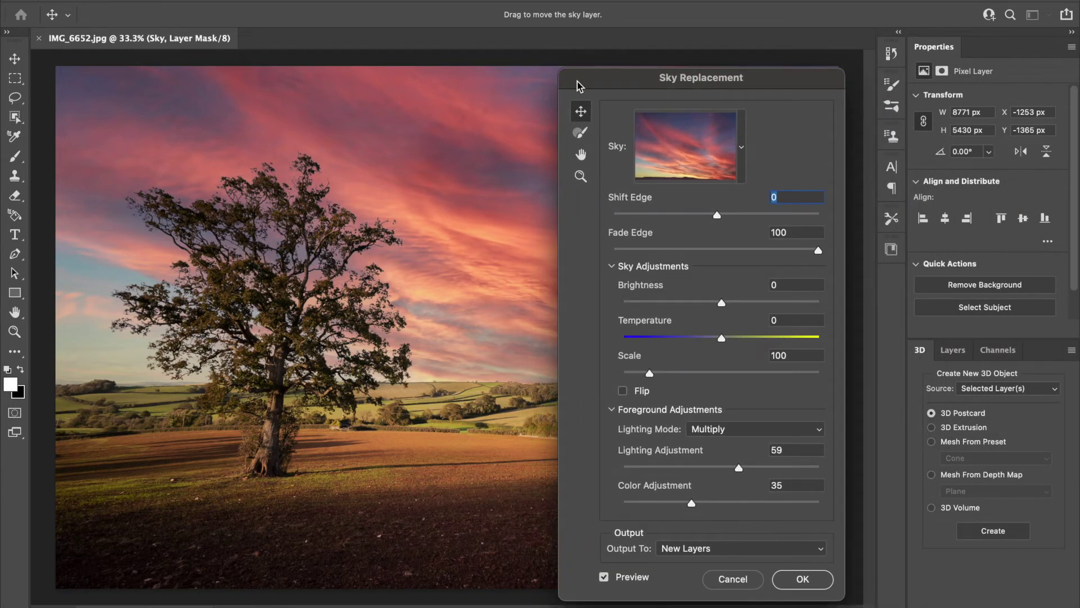
pyautogui.click(741, 148)
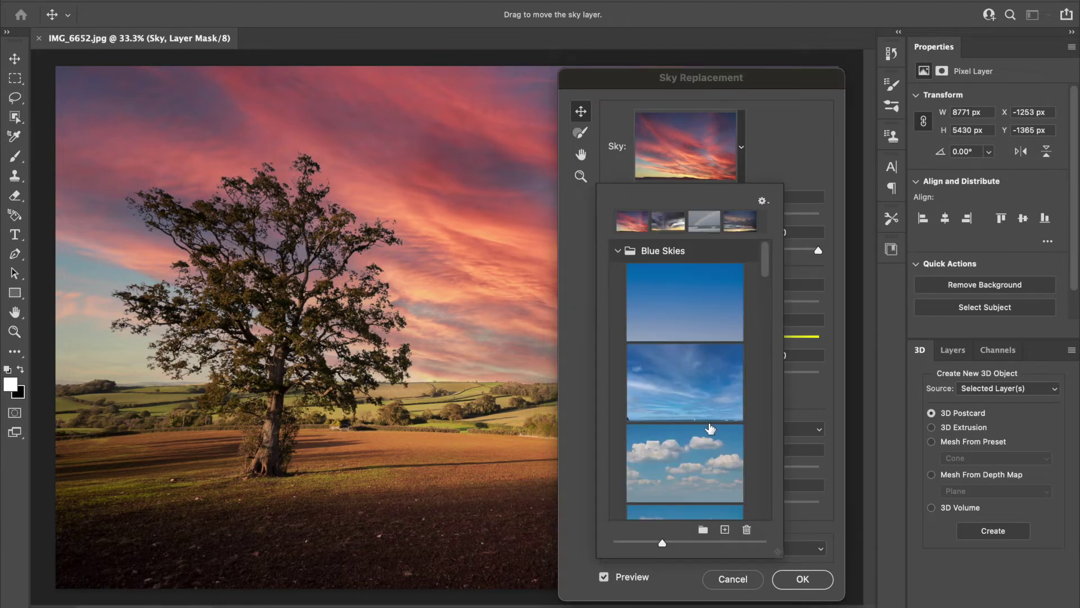
# Import IMG_6424.jpg from the Sort folder as a new sky preset.
pyautogui.scroll(-10, 711, 429)
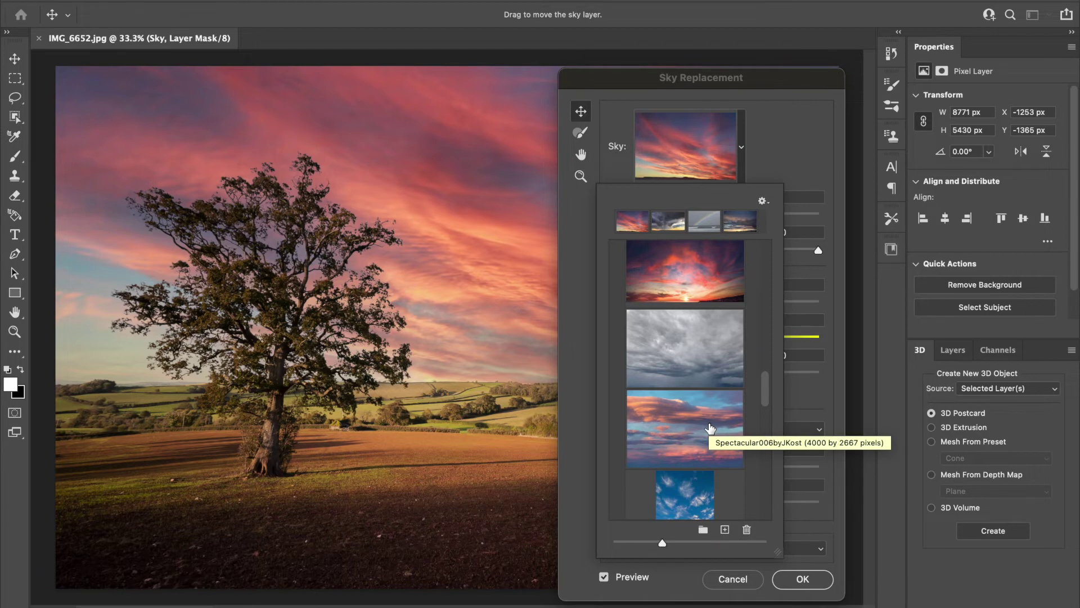
pyautogui.click(725, 531)
pyautogui.scroll(-10, 623, 220)
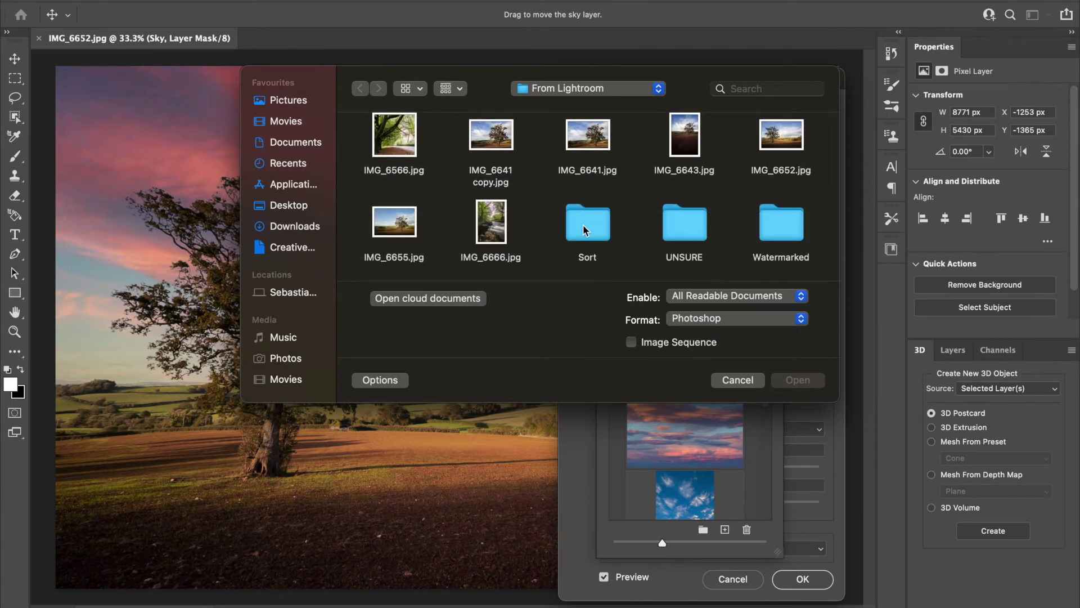
pyautogui.doubleClick(595, 225)
pyautogui.scroll(-5, 670, 239)
pyautogui.scroll(-3, 670, 239)
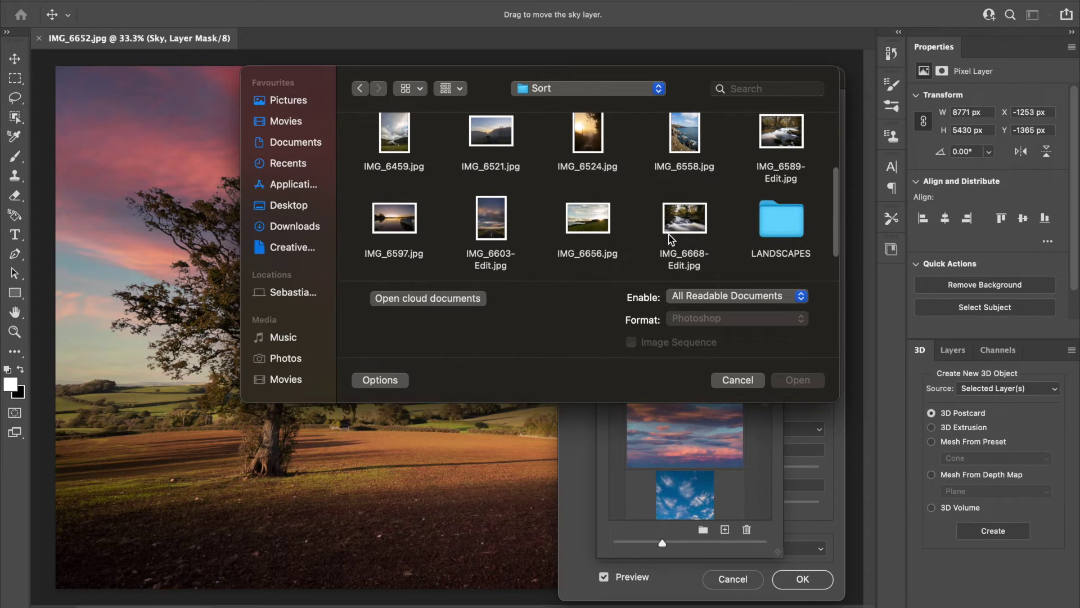
pyautogui.scroll(-3, 669, 239)
pyautogui.scroll(2, 670, 240)
pyautogui.scroll(-2, 670, 239)
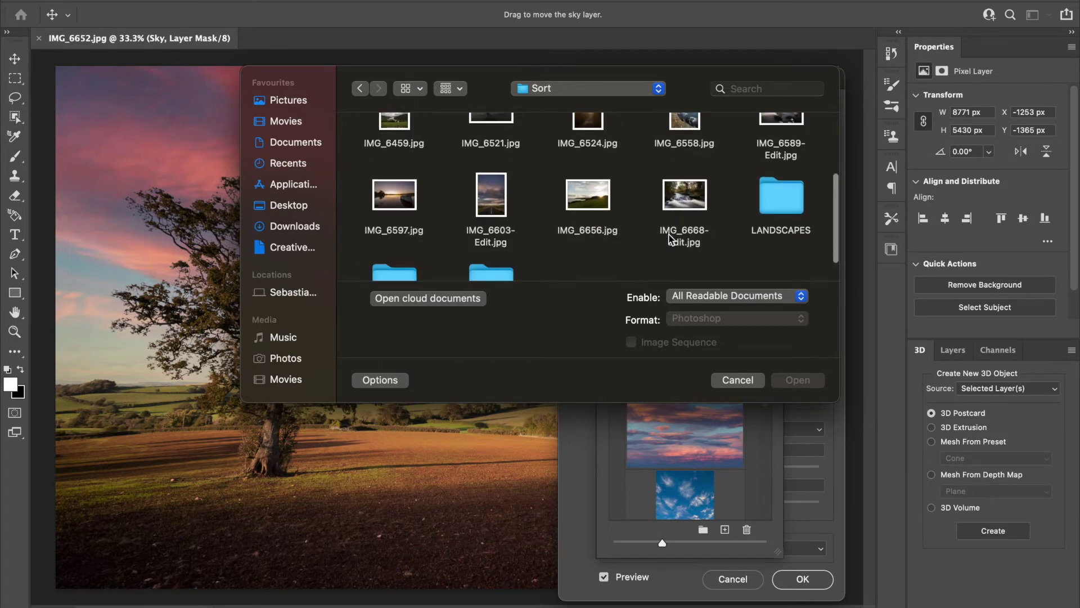
pyautogui.scroll(5, 671, 239)
pyautogui.scroll(2, 669, 239)
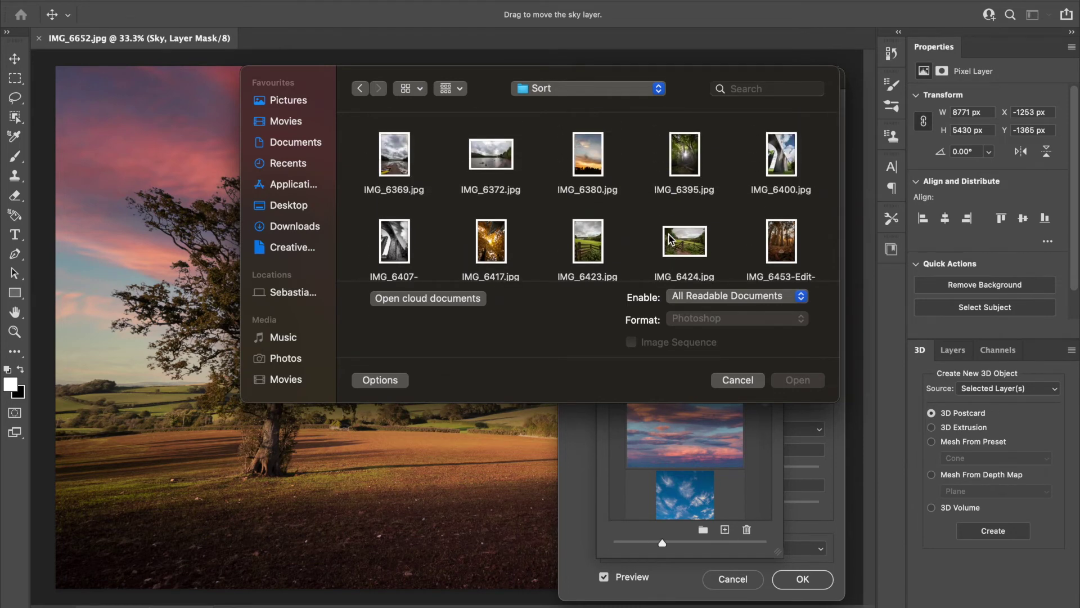
pyautogui.click(691, 246)
pyautogui.click(801, 381)
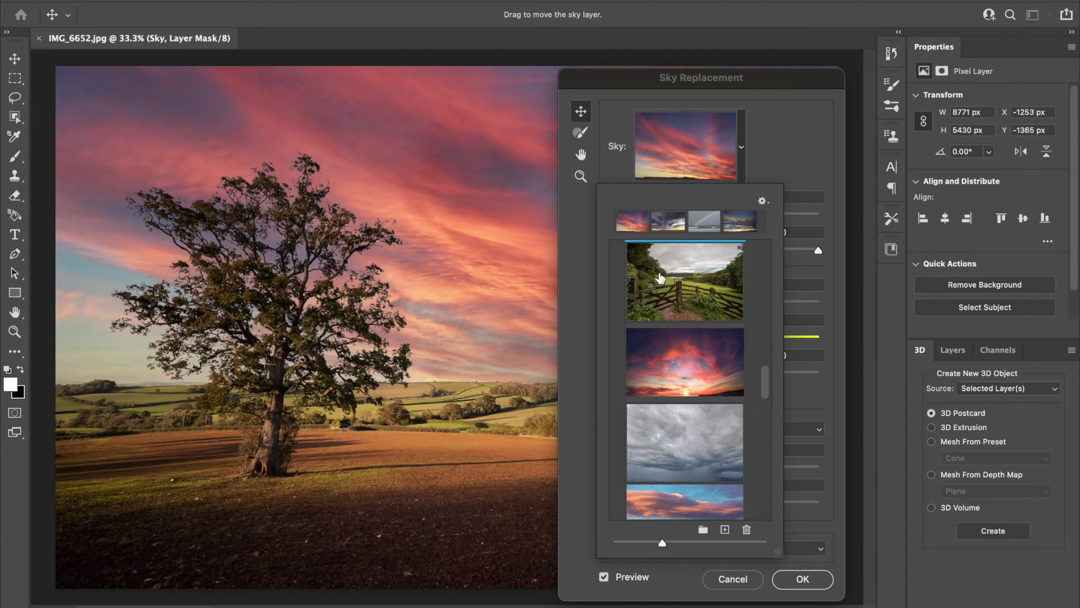
# Select the imported IMG_6424.jpg cloudy sky preset and nudge the dialog into place.
pyautogui.click(679, 265)
pyautogui.moveTo(596, 83)
pyautogui.mouseDown()
pyautogui.moveTo(849, 194)
pyautogui.moveTo(630, 120)
pyautogui.moveTo(591, 90)
pyautogui.mouseUp()
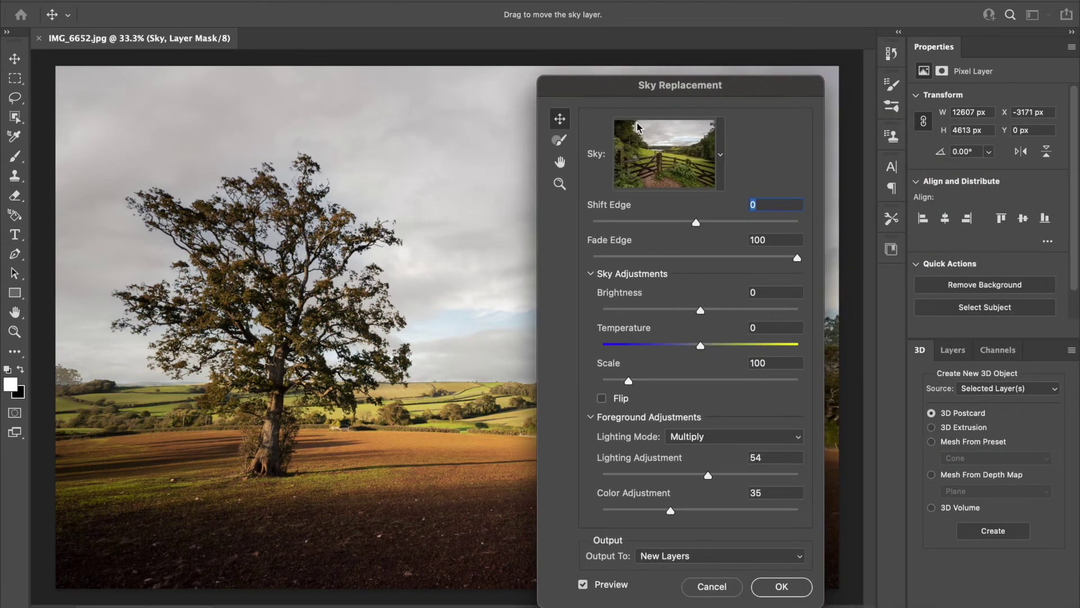
# Apply the cloudy sky, zoom to 100% on the treeline, then close the photo without saving.
pyautogui.click(798, 590)
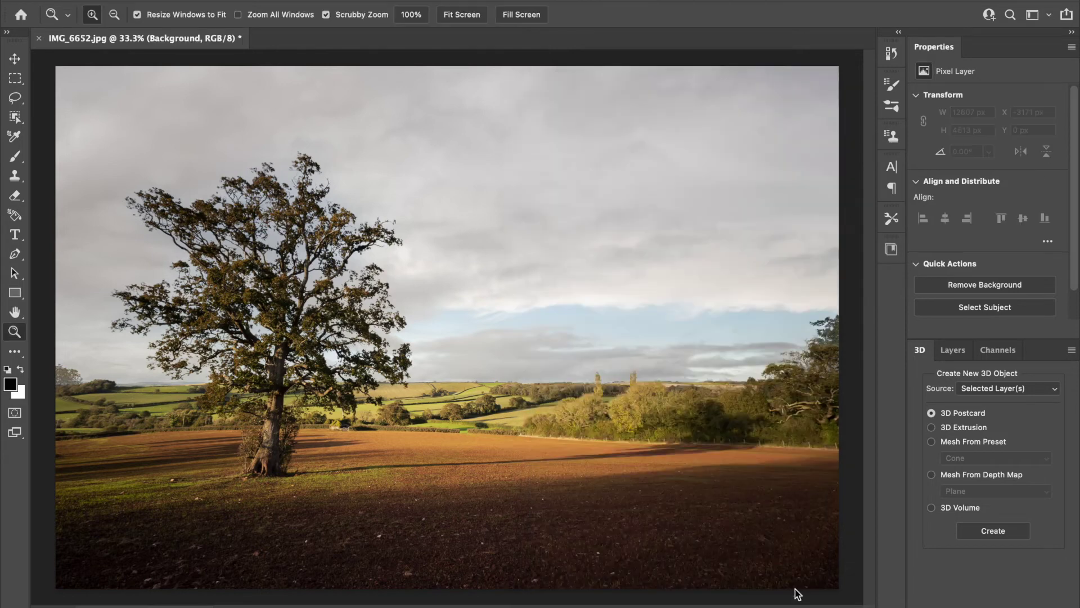
pyautogui.click(697, 381)
pyautogui.click(694, 377)
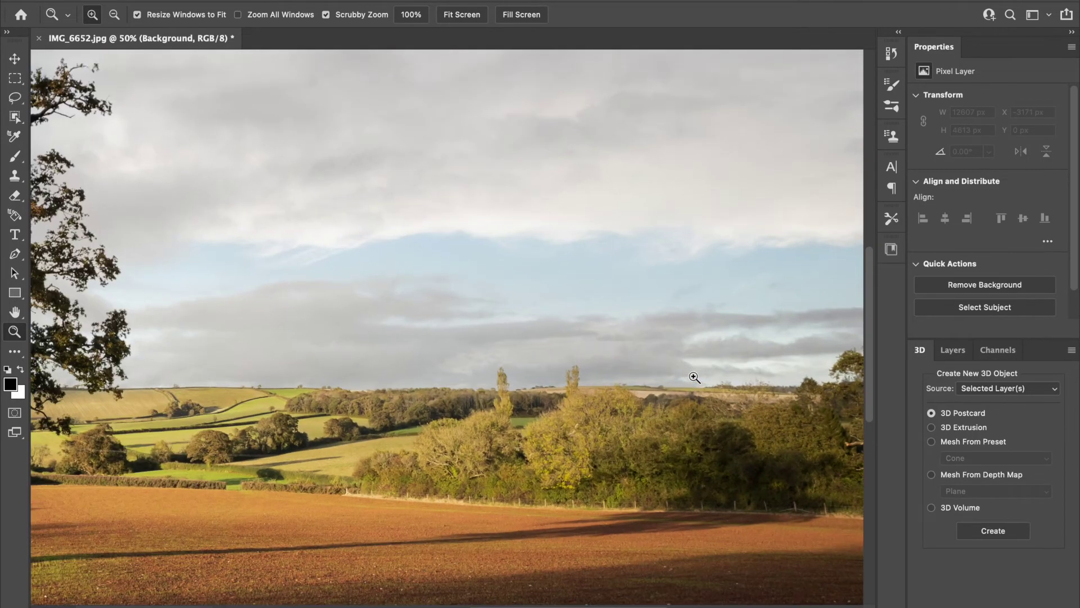
pyautogui.click(694, 377)
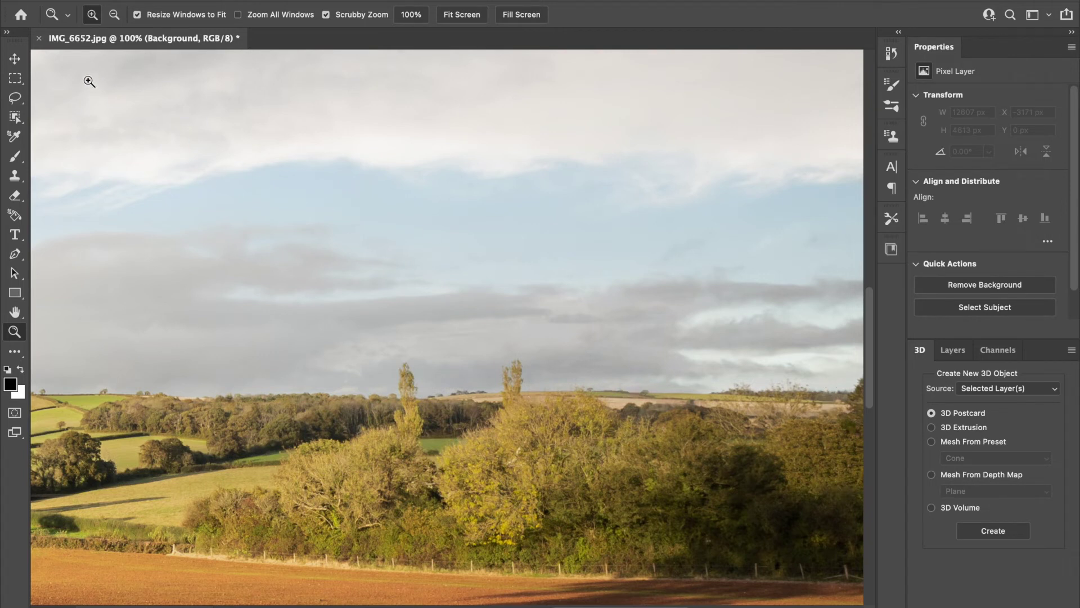
pyautogui.press('super+w')
pyautogui.click(555, 257)
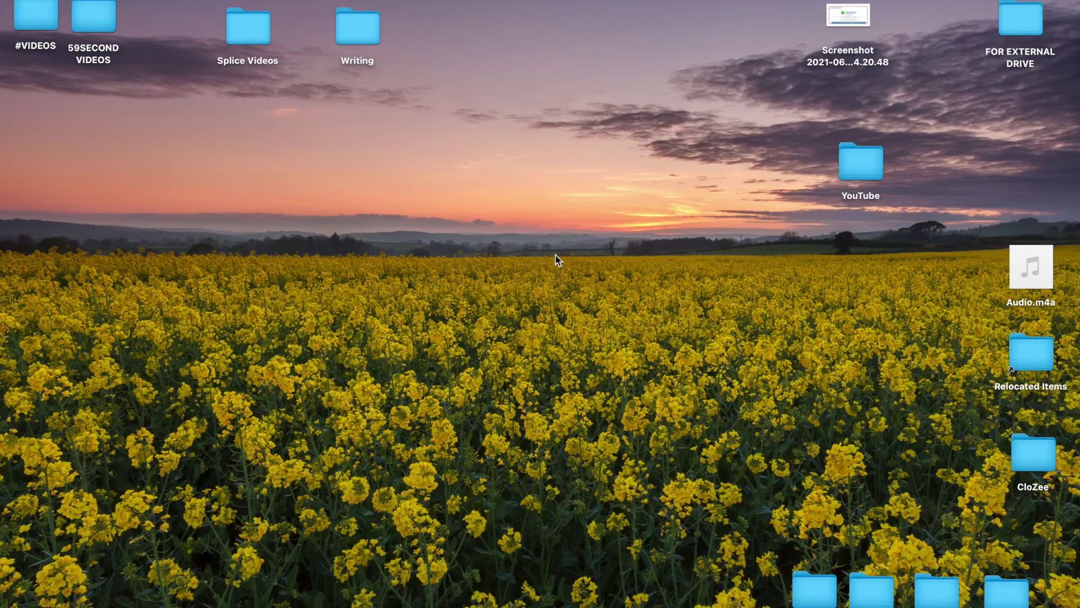